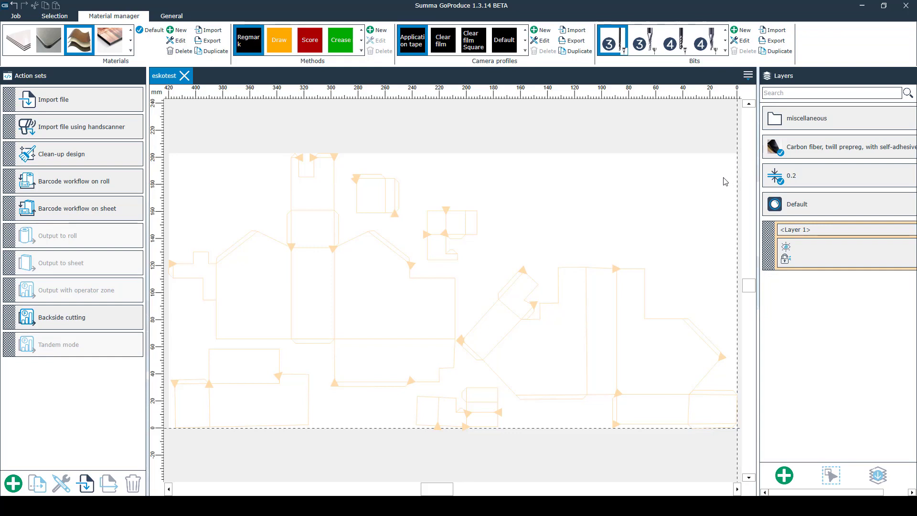
Step: Make the fourth material group the default, then search the layer materials for "uni" and assign the Universal material
{"action": "left_click", "coordinate": [104, 42]}
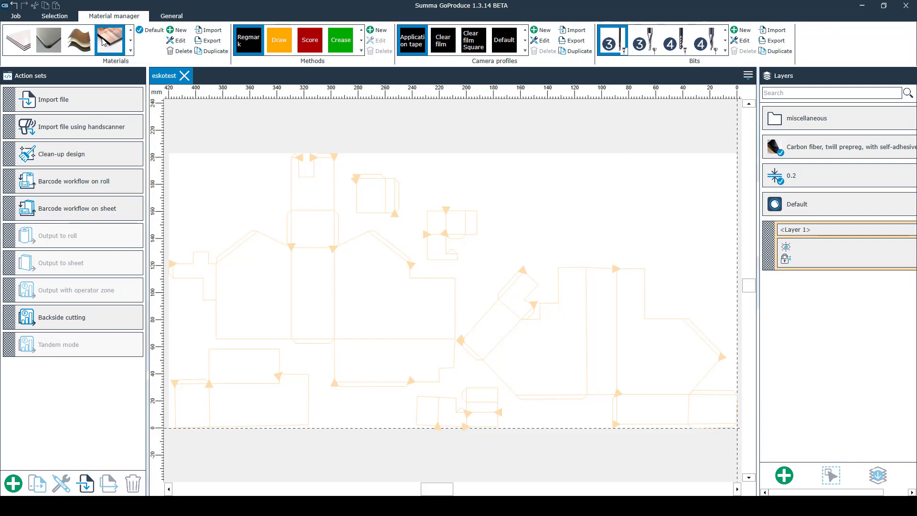
{"action": "left_click", "coordinate": [151, 33]}
{"action": "left_click", "coordinate": [786, 94]}
{"action": "type", "text": "uni"}
{"action": "left_click", "coordinate": [792, 110]}
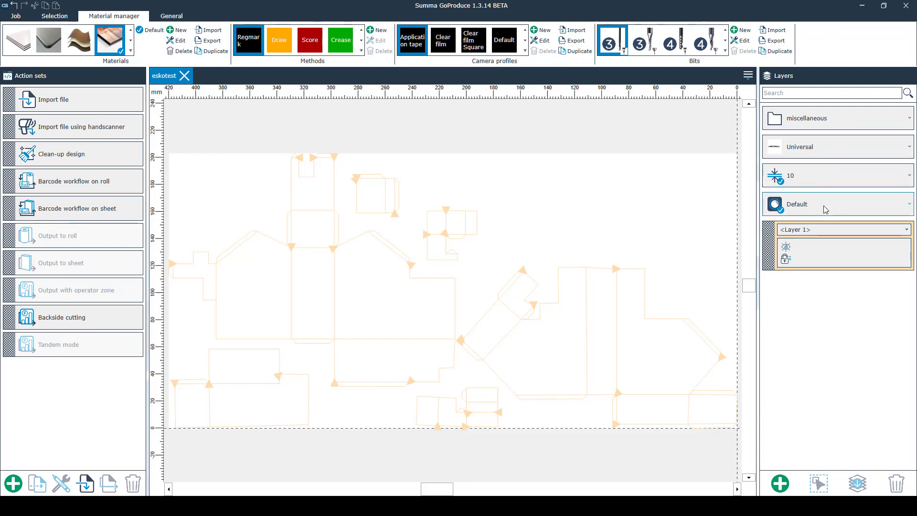
Step: Assign the Draw method to Layer 1 and view its tool properties without changing them
{"action": "left_click", "coordinate": [831, 230]}
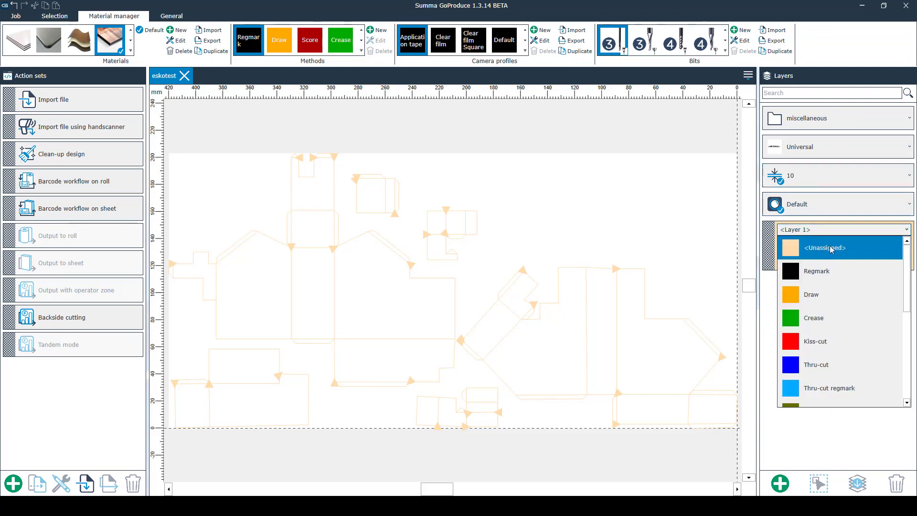
{"action": "left_click", "coordinate": [832, 292]}
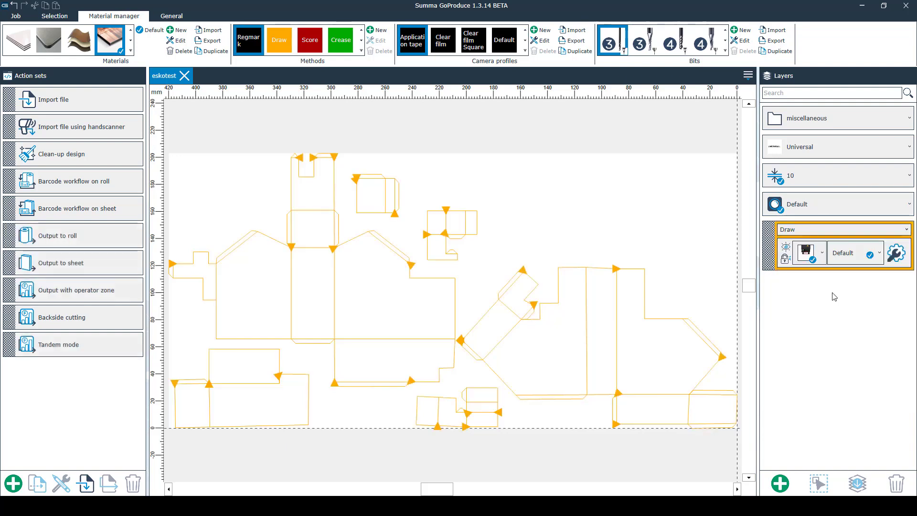
{"action": "left_click", "coordinate": [850, 259]}
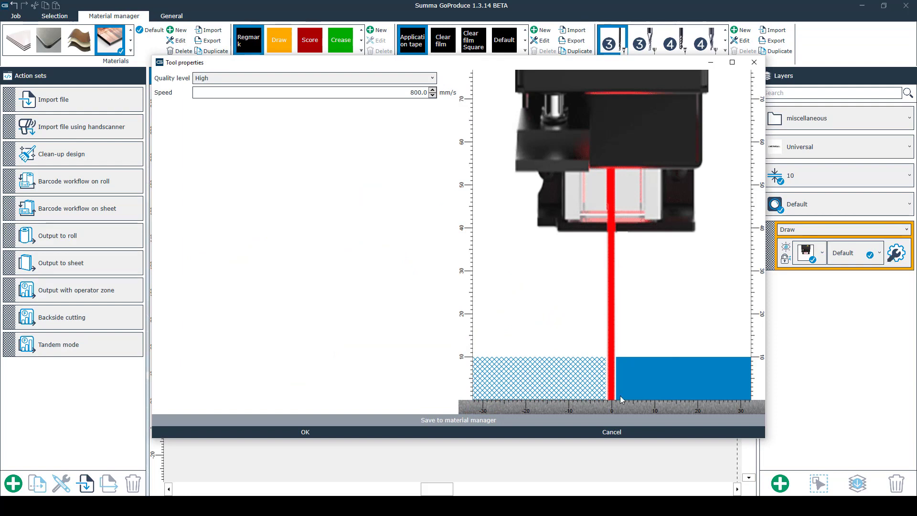
{"action": "left_click", "coordinate": [602, 432]}
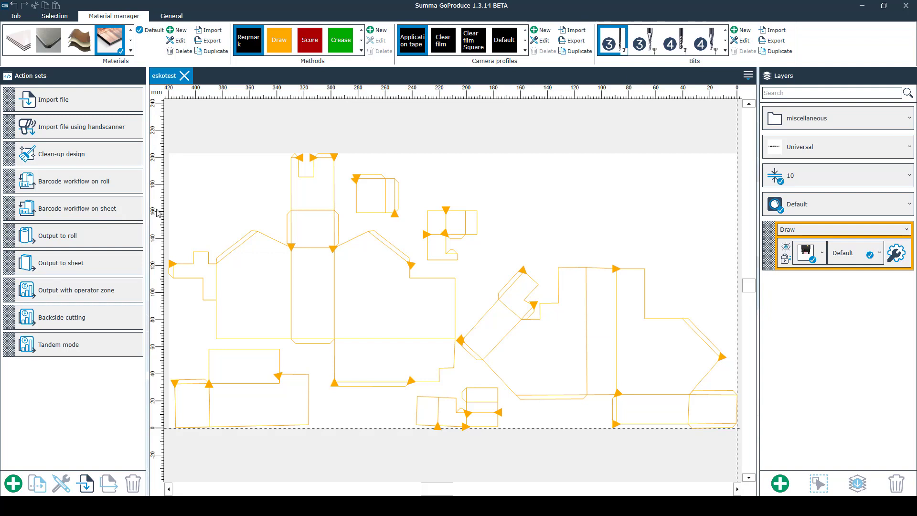
Step: Check the Import job directory settings of the Import file using handscanner action set, keep them, and run the action set
{"action": "double_click", "coordinate": [109, 128]}
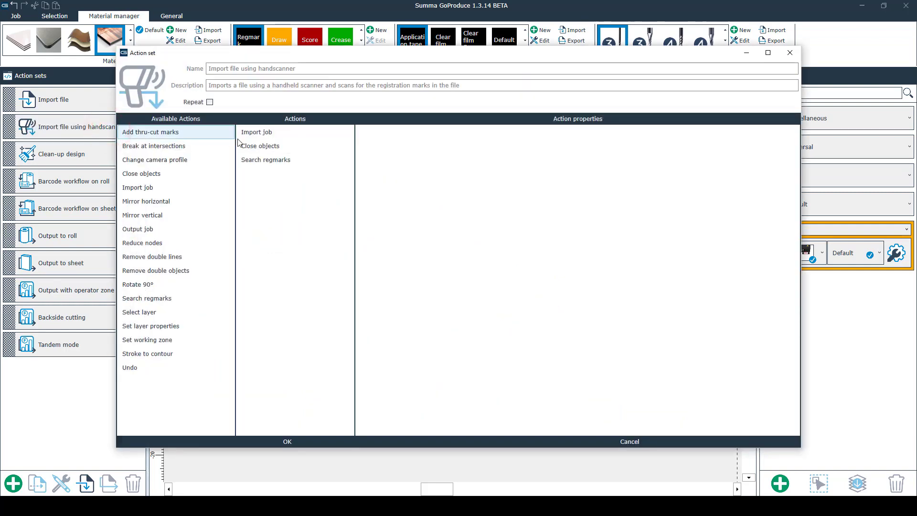
{"action": "left_click", "coordinate": [252, 135]}
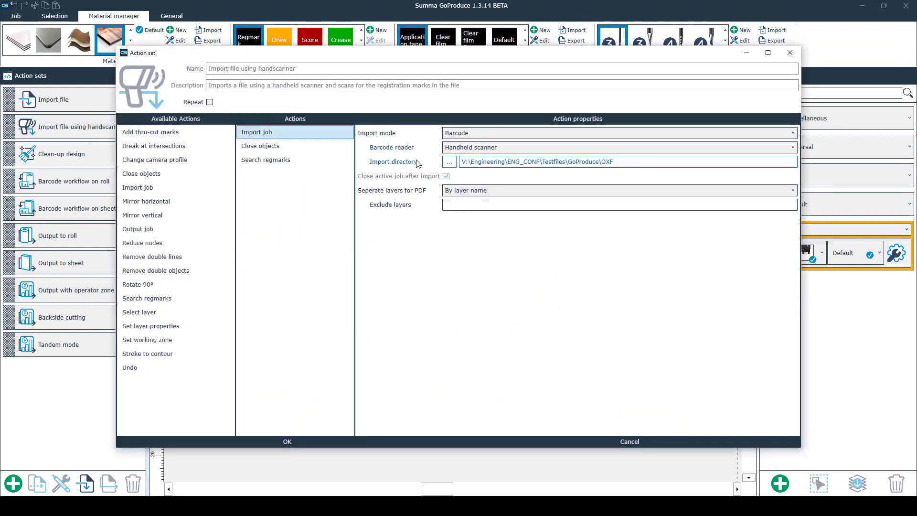
{"action": "left_click", "coordinate": [449, 161]}
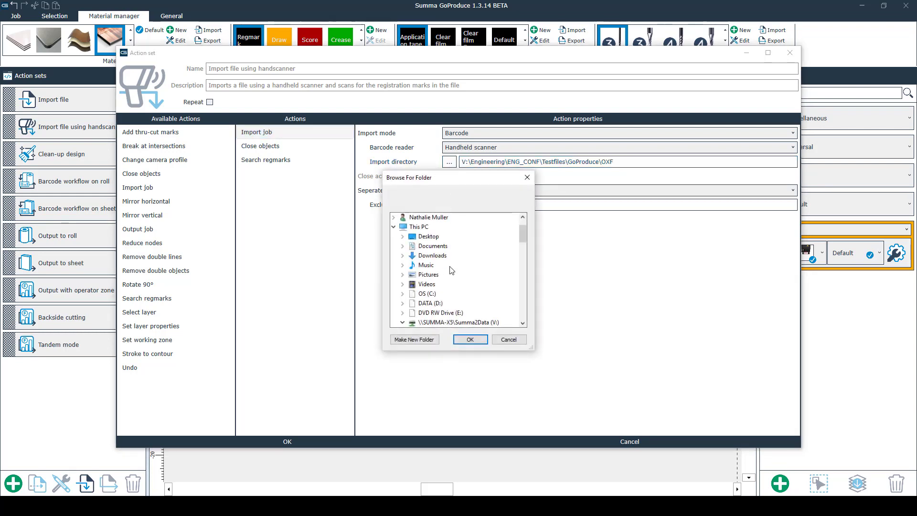
{"action": "left_click", "coordinate": [508, 340]}
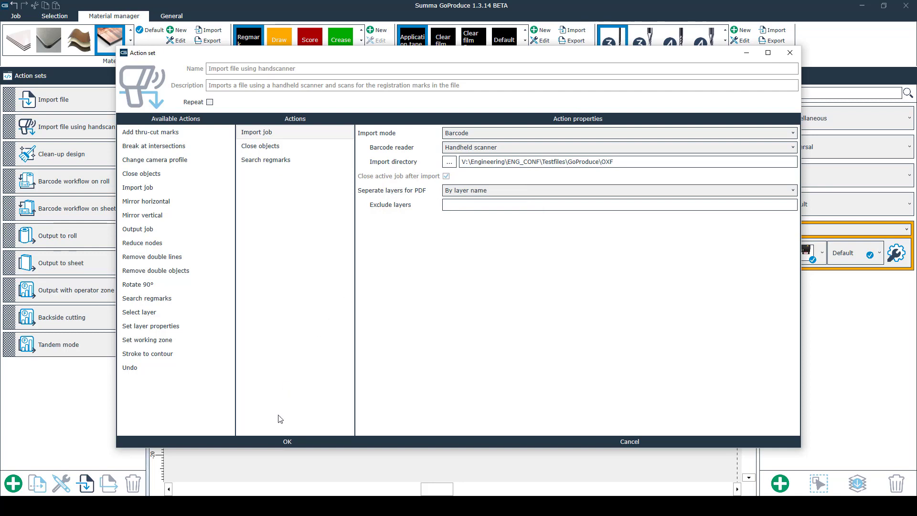
{"action": "left_click", "coordinate": [287, 441]}
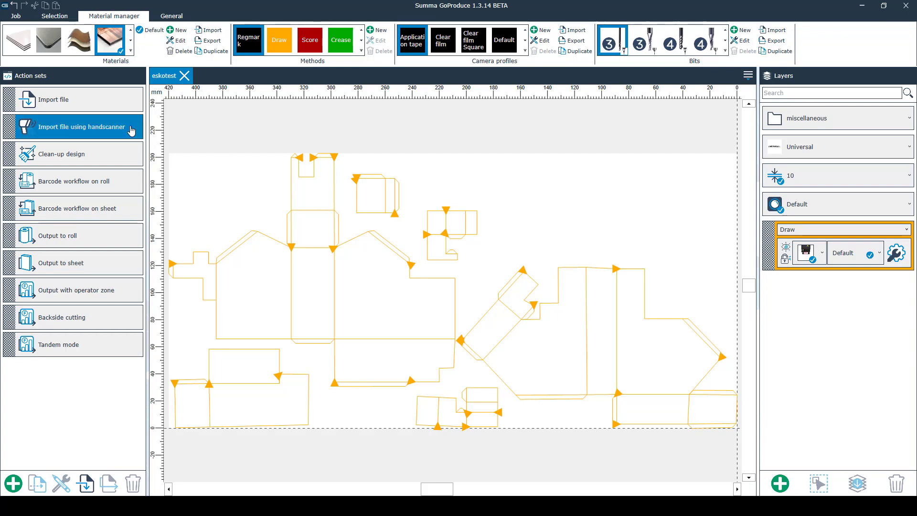
{"action": "left_click", "coordinate": [129, 128]}
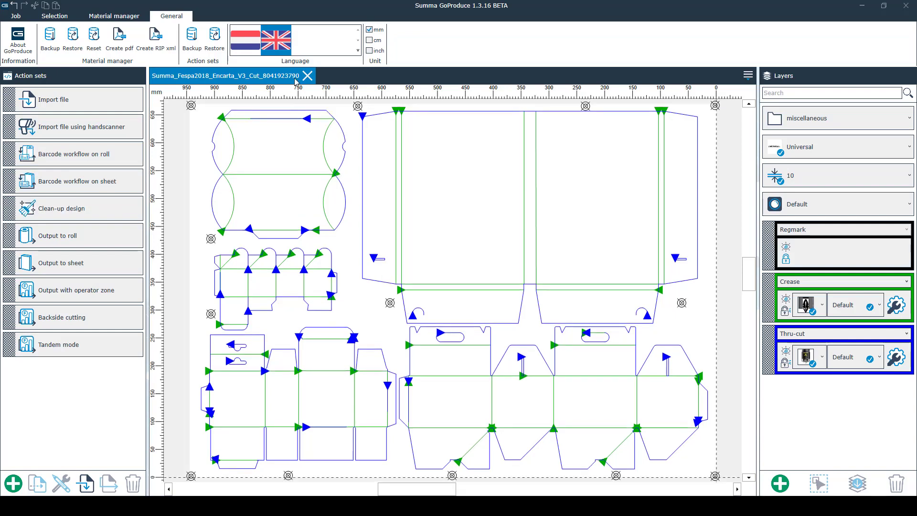
Step: With the open job closed, set the Import job directory of Barcode workflow on roll to Downloads\pdf bestanden and run the workflow
{"action": "left_click", "coordinate": [307, 77]}
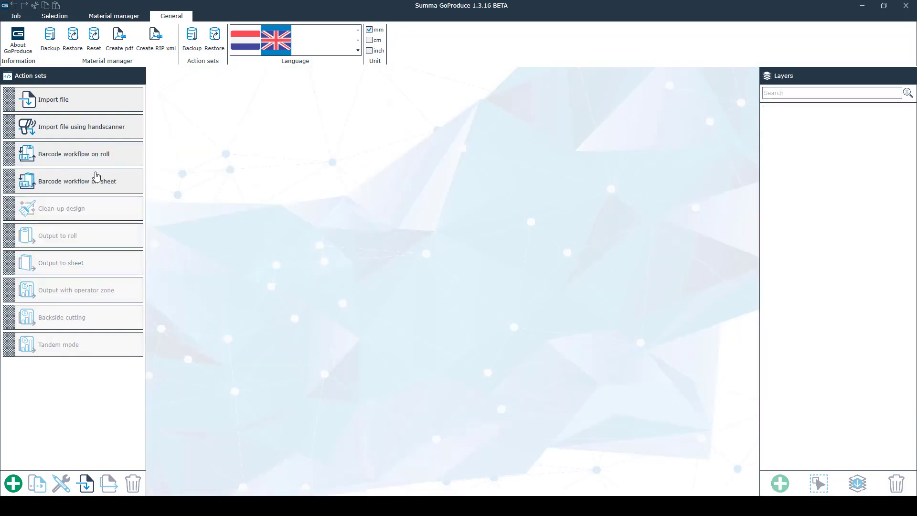
{"action": "double_click", "coordinate": [100, 156]}
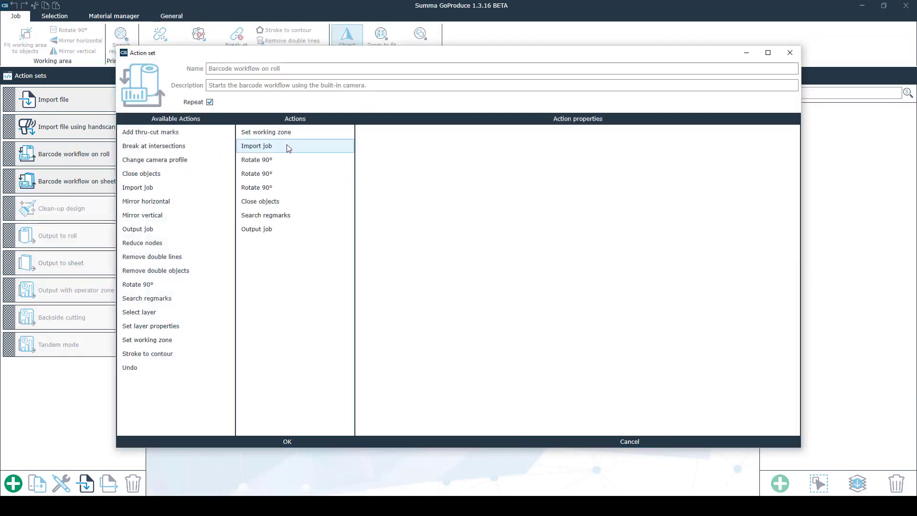
{"action": "left_click", "coordinate": [288, 145]}
{"action": "left_click", "coordinate": [449, 162]}
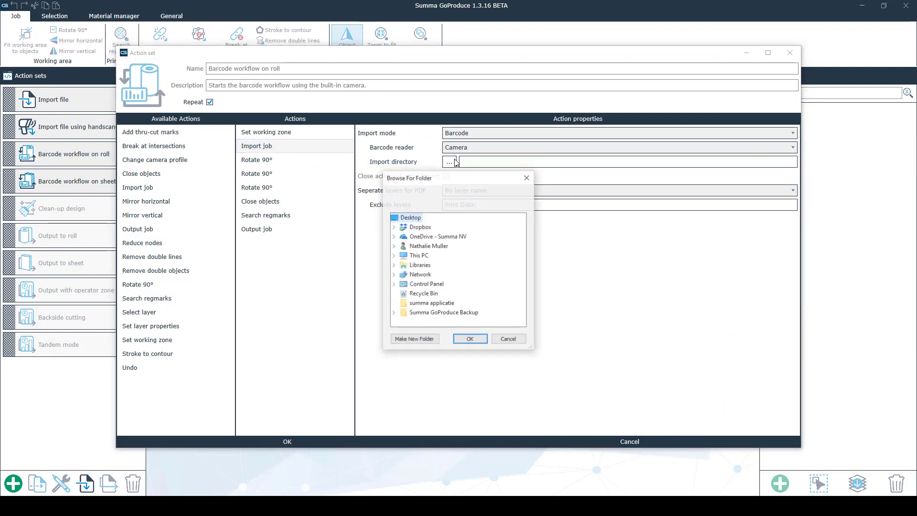
{"action": "double_click", "coordinate": [420, 255]}
{"action": "double_click", "coordinate": [433, 256]}
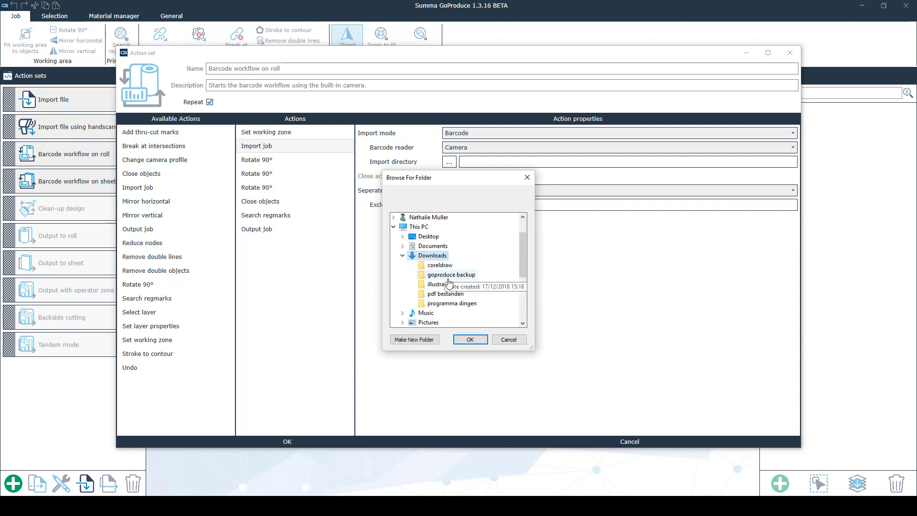
{"action": "left_click", "coordinate": [450, 294]}
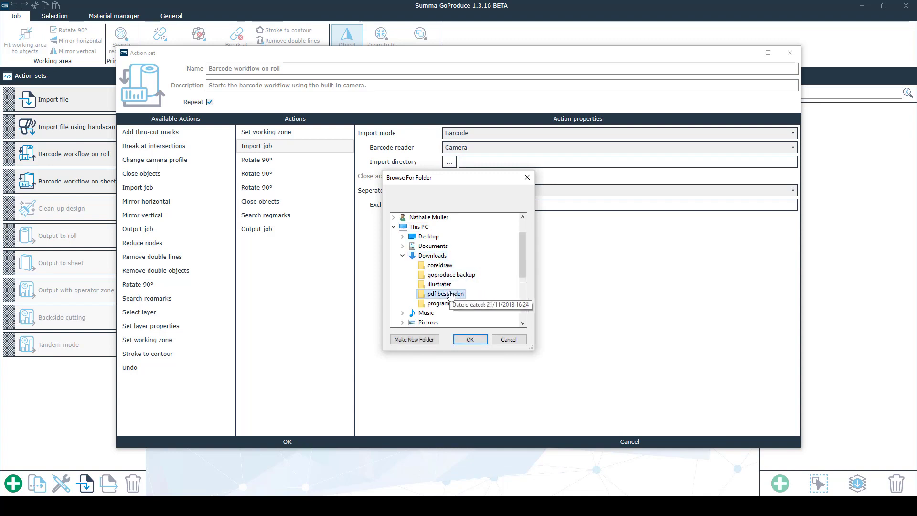
{"action": "left_click", "coordinate": [470, 339]}
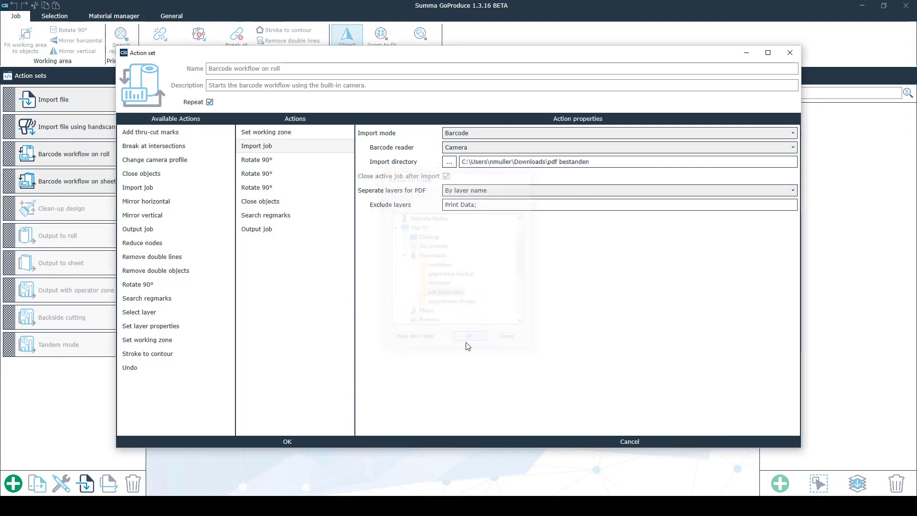
{"action": "left_click", "coordinate": [272, 440]}
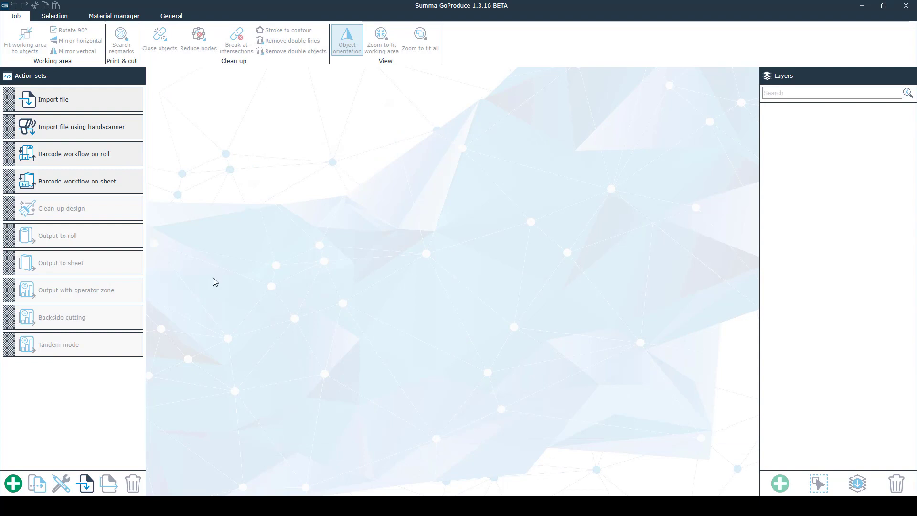
{"action": "left_click", "coordinate": [115, 160]}
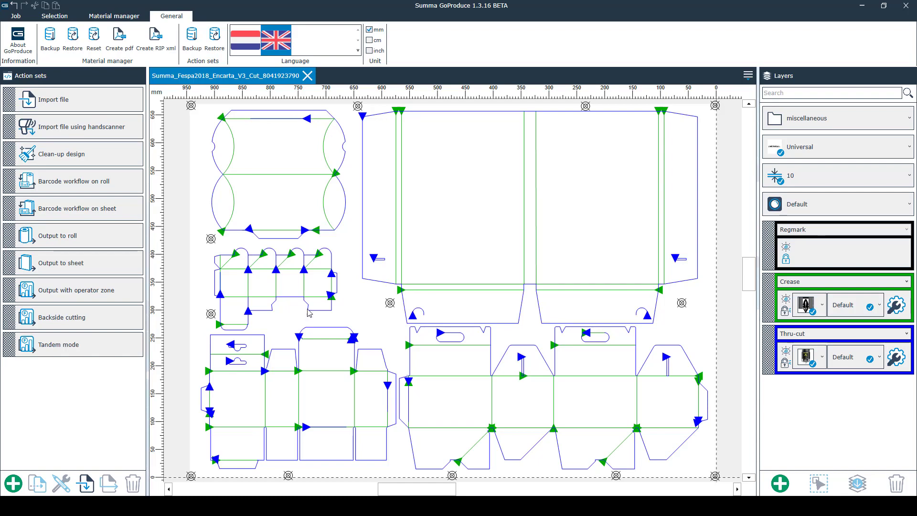
Step: Move the Clean-up design action set below Barcode workflow on sheet and close the open job
{"action": "left_click_drag", "start_coordinate": [8, 159], "coordinate": [9, 223]}
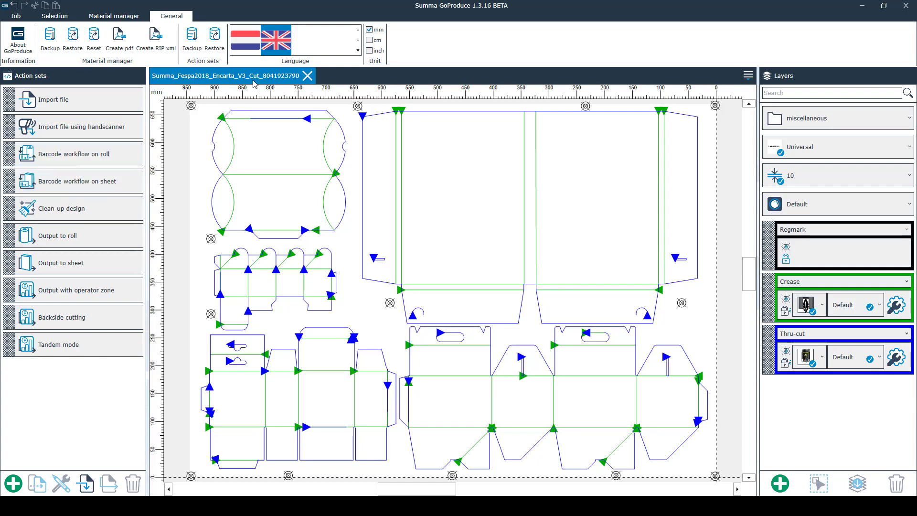
{"action": "left_click", "coordinate": [307, 75]}
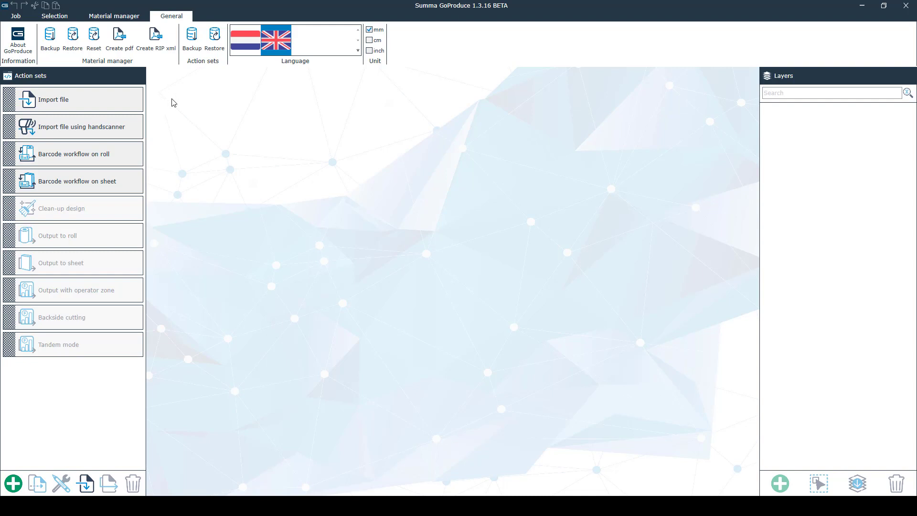
Step: Examine the Import file action set's Import job properties, including the PDF layer separation options, and its Close objects margin
{"action": "double_click", "coordinate": [75, 102]}
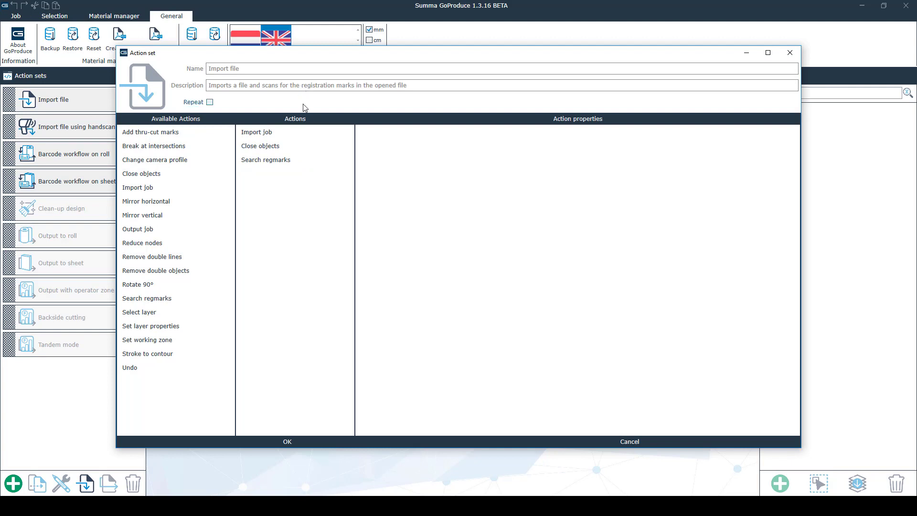
{"action": "left_click", "coordinate": [320, 128]}
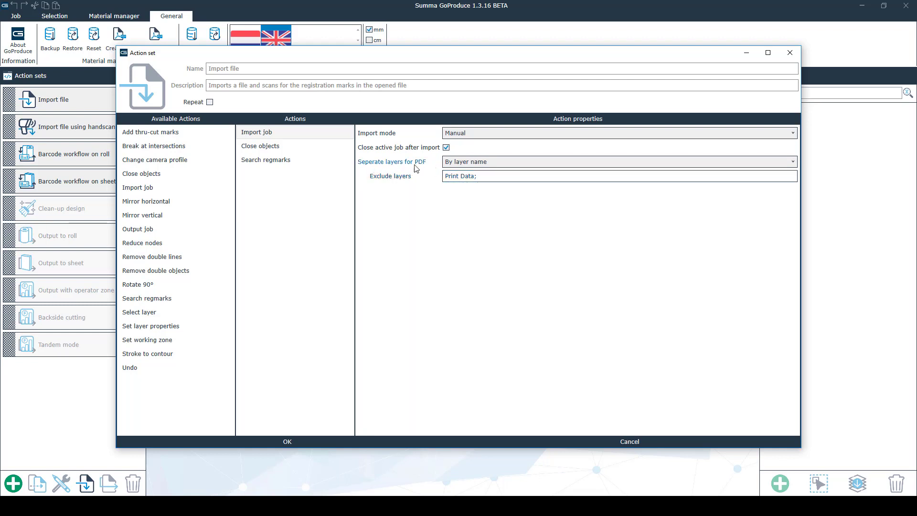
{"action": "left_click", "coordinate": [494, 163]}
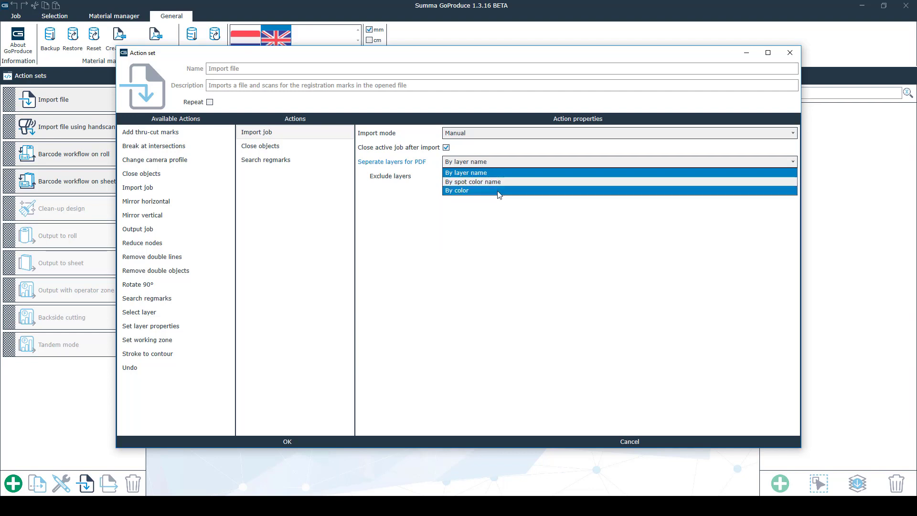
{"action": "left_click", "coordinate": [432, 177]}
{"action": "left_click", "coordinate": [306, 147]}
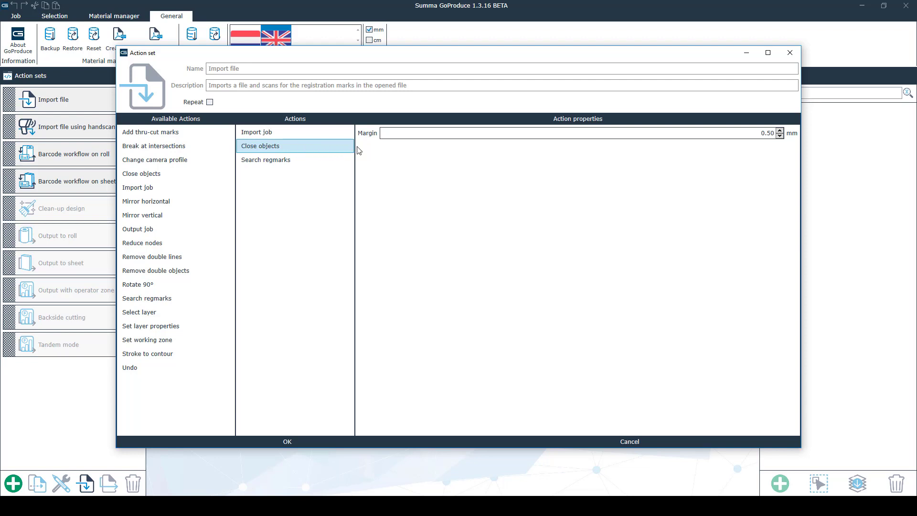
Step: Examine the Search regmarks properties, switching All layers on and off again and viewing the available mark shapes
{"action": "left_click", "coordinate": [315, 163]}
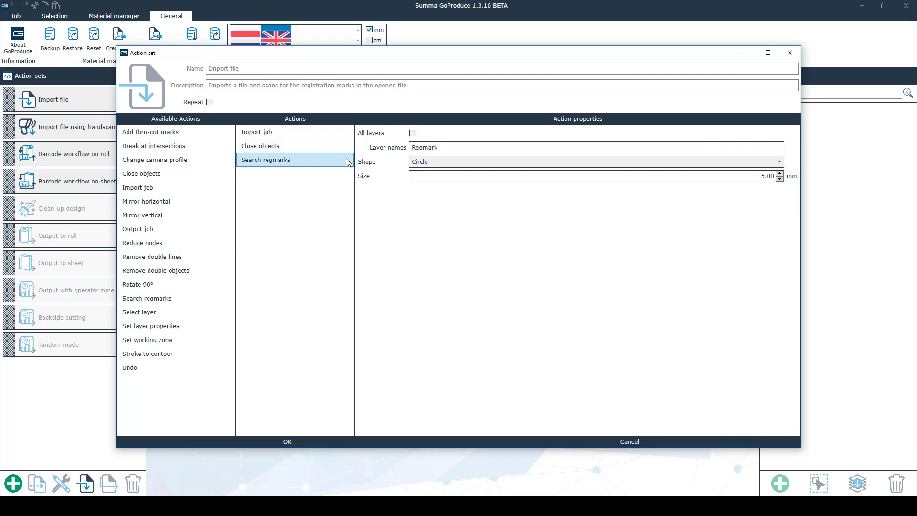
{"action": "left_click", "coordinate": [423, 149]}
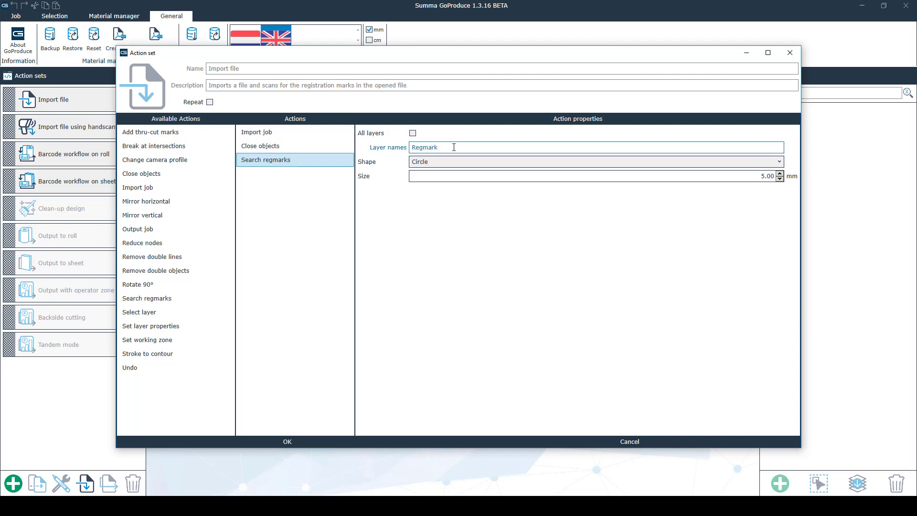
{"action": "left_click", "coordinate": [413, 133]}
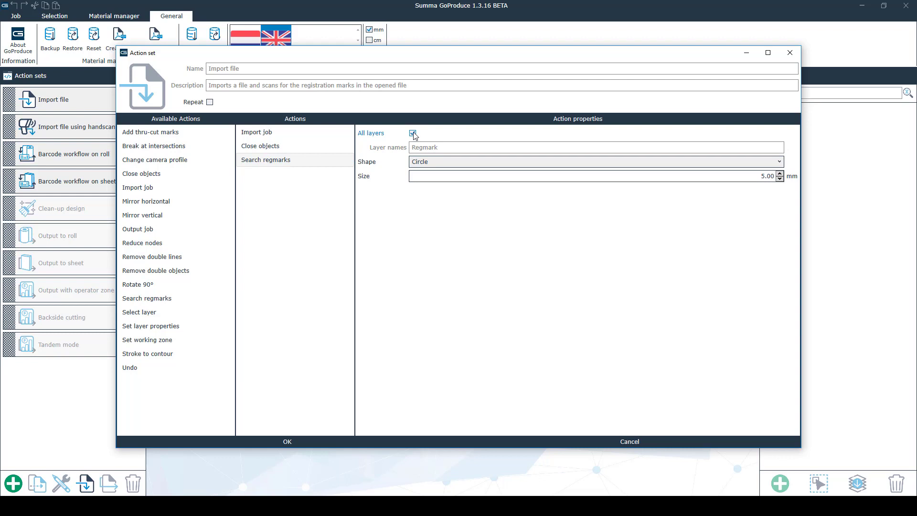
{"action": "left_click", "coordinate": [413, 134]}
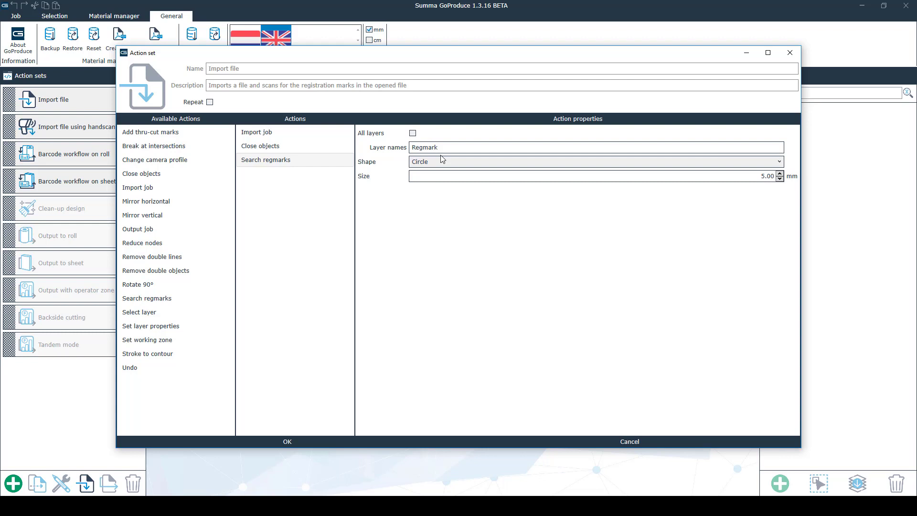
{"action": "left_click", "coordinate": [443, 166]}
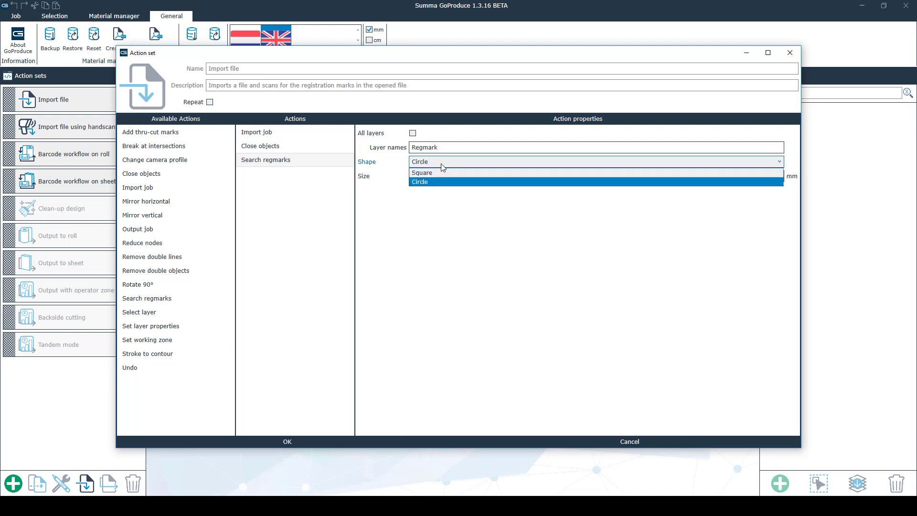
{"action": "left_click", "coordinate": [443, 166]}
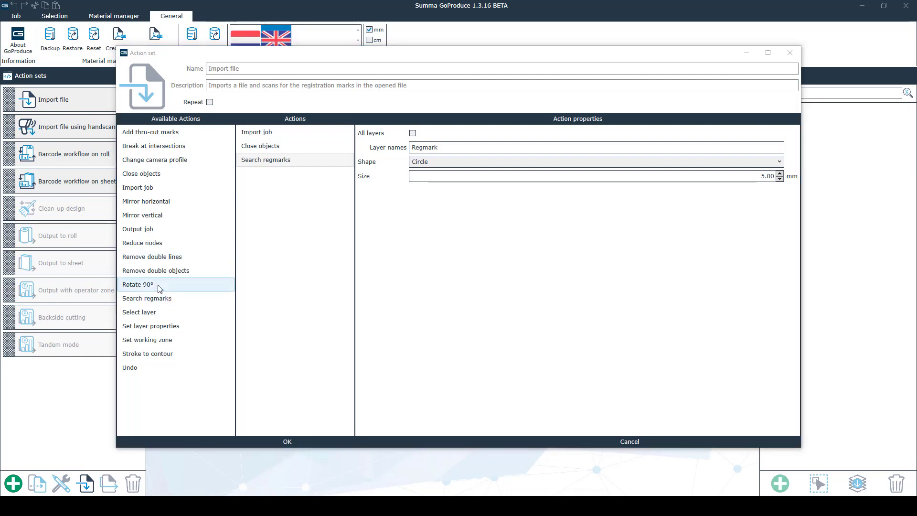
Step: Insert a Rotate 90° action before Search regmarks, remove it again, and close the Import file action set
{"action": "left_click_drag", "start_coordinate": [159, 288], "coordinate": [311, 167]}
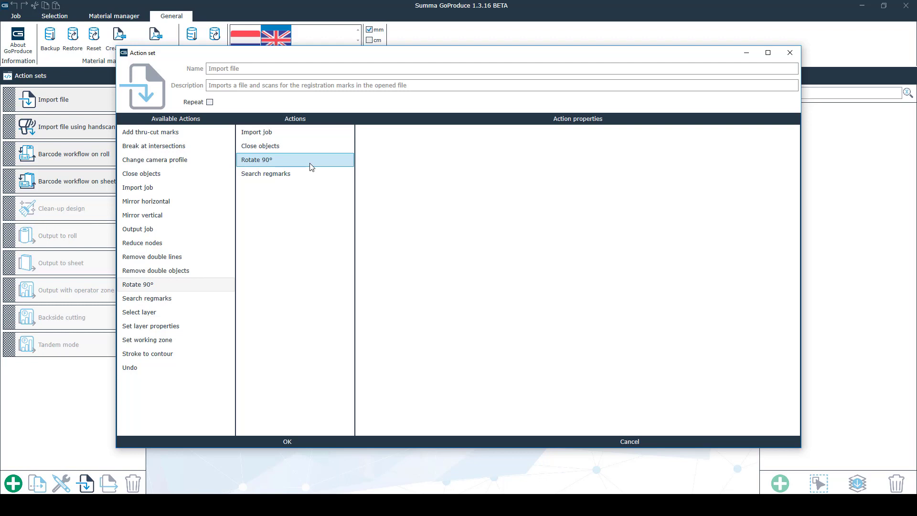
{"action": "key", "text": "Delete"}
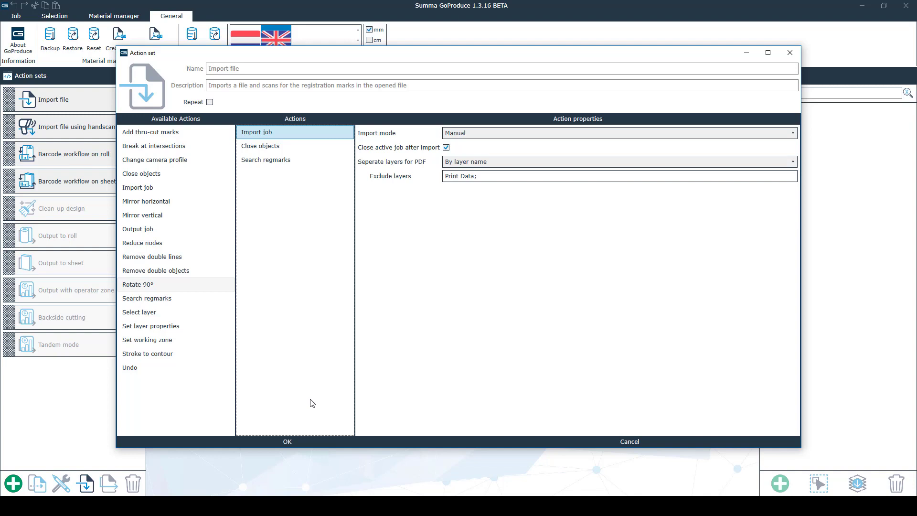
{"action": "left_click", "coordinate": [287, 440]}
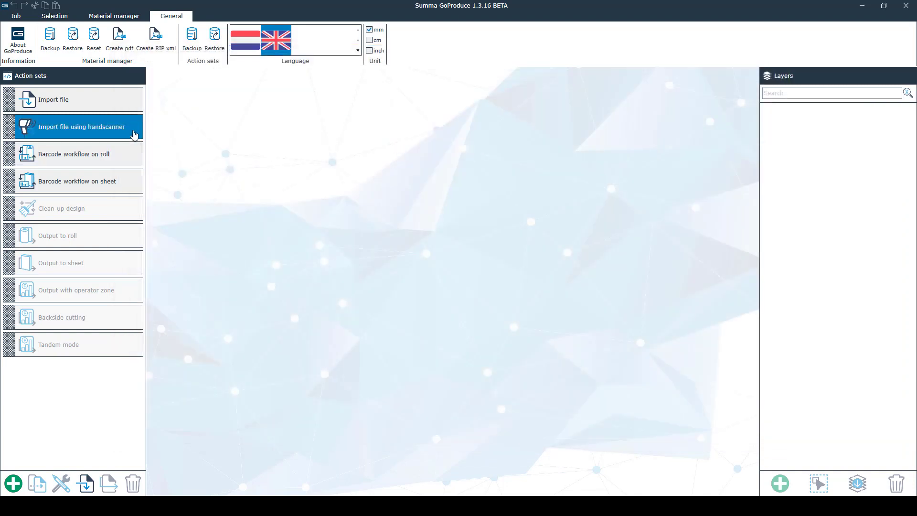
Step: Examine the Import job properties of the Import file using handscanner action set, then close the action set
{"action": "double_click", "coordinate": [135, 135]}
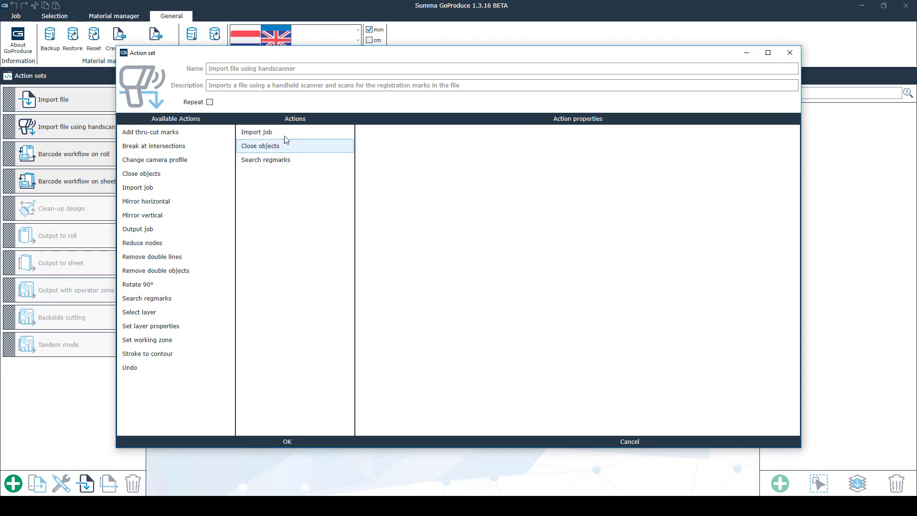
{"action": "left_click", "coordinate": [315, 132]}
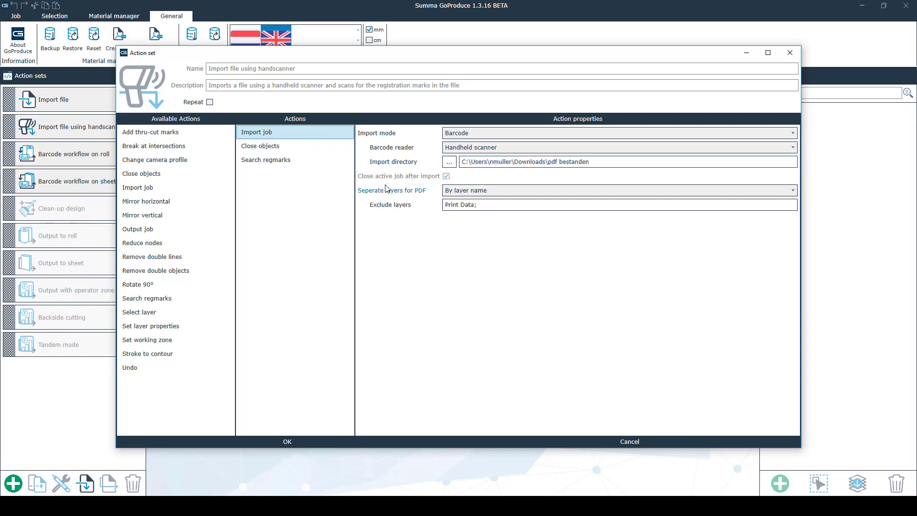
{"action": "left_click", "coordinate": [301, 441]}
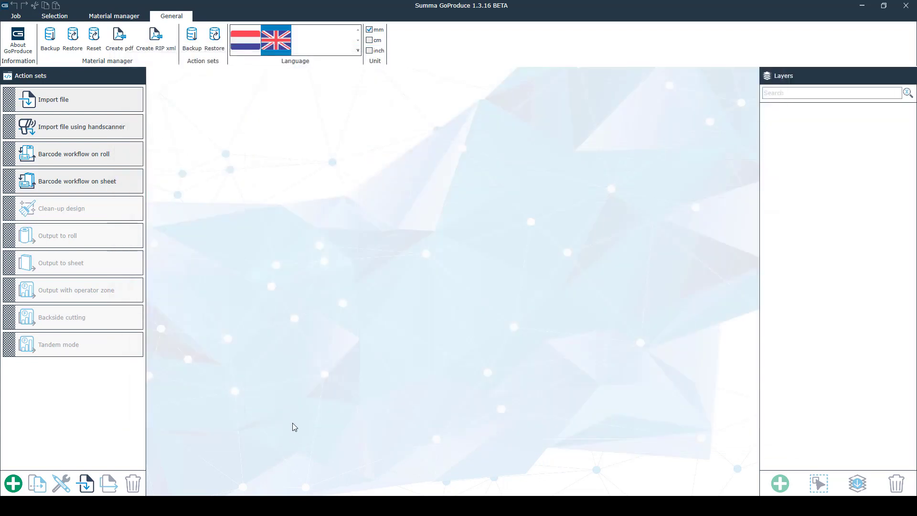
Step: Examine the Barcode workflow on roll action set's working zone options, keeping Full, and its Import job properties
{"action": "left_click", "coordinate": [109, 163]}
{"action": "double_click", "coordinate": [106, 155]}
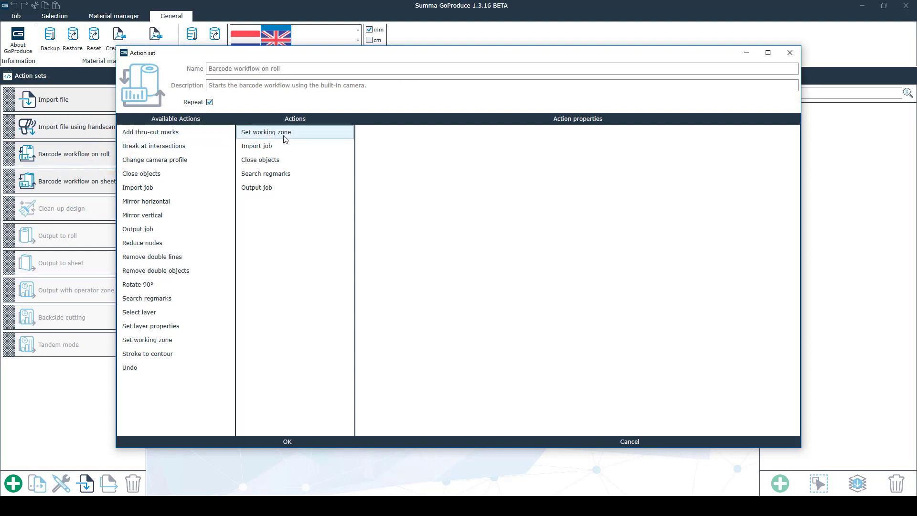
{"action": "left_click", "coordinate": [308, 132]}
{"action": "left_click", "coordinate": [415, 133]}
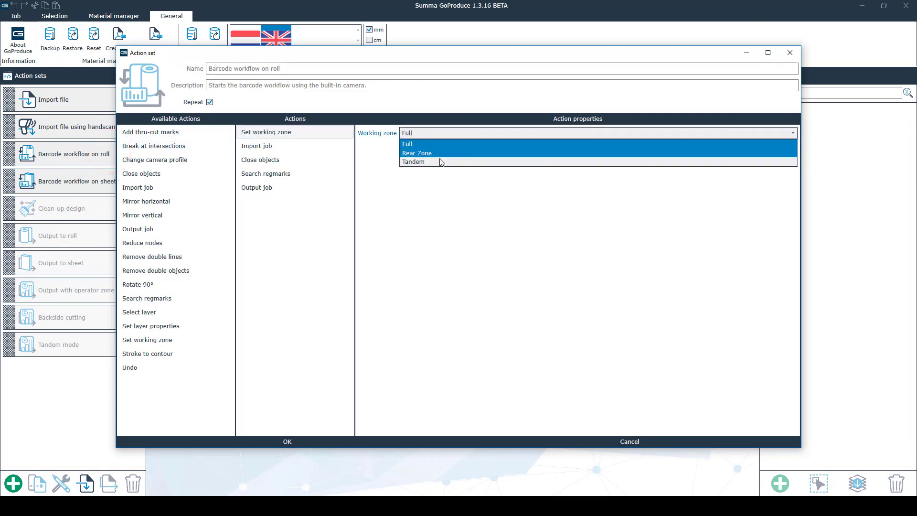
{"action": "left_click", "coordinate": [443, 145]}
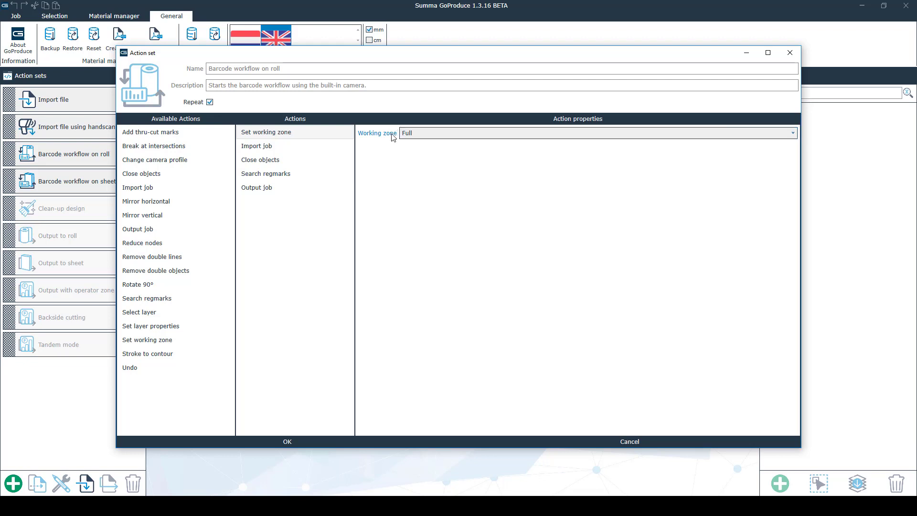
{"action": "left_click", "coordinate": [330, 146]}
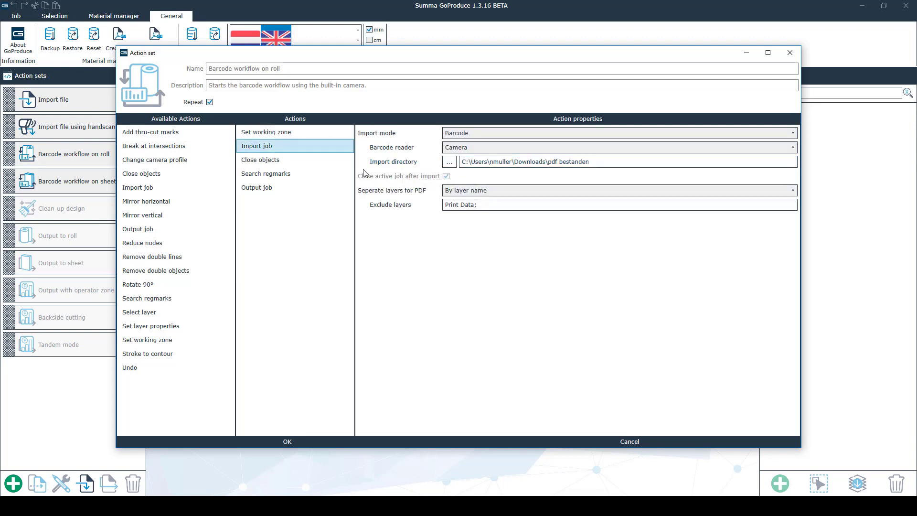
Step: Examine the Output job properties, including the Pause when feeding options, and close the Barcode workflow on roll action set
{"action": "left_click", "coordinate": [289, 190]}
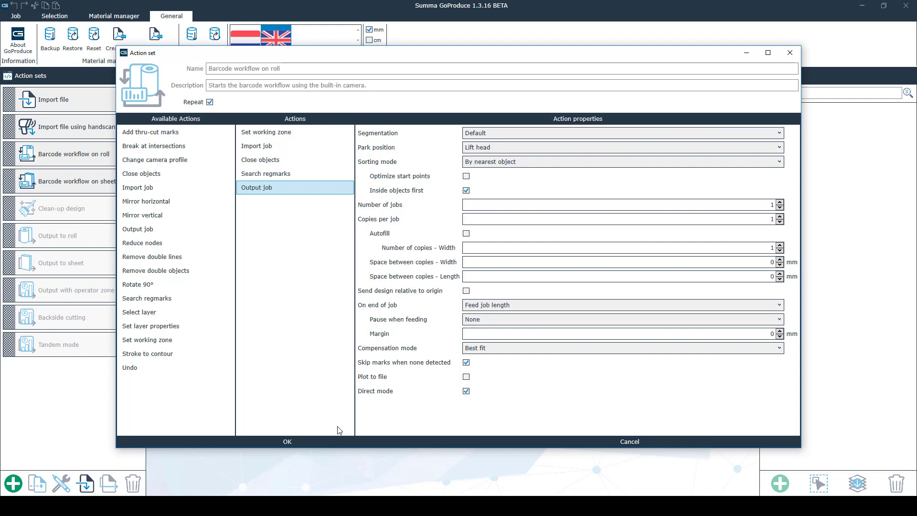
{"action": "left_click", "coordinate": [489, 321]}
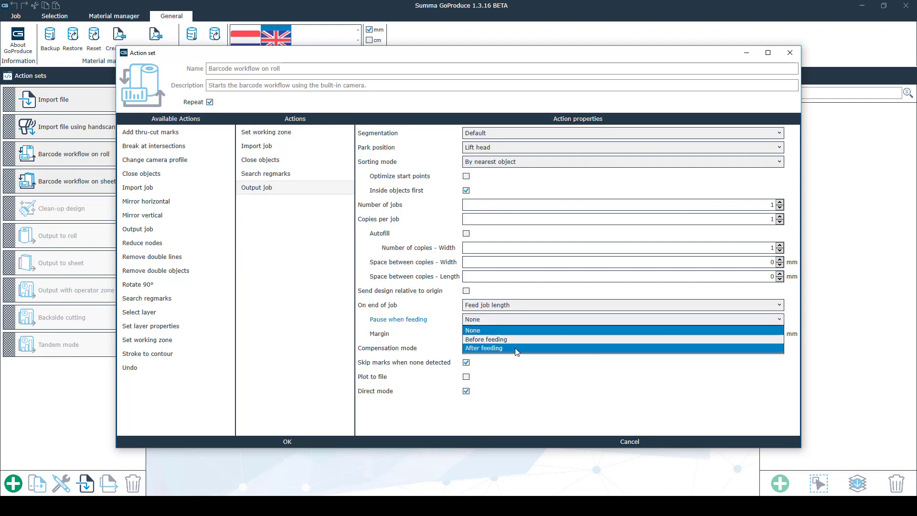
{"action": "left_click", "coordinate": [509, 319]}
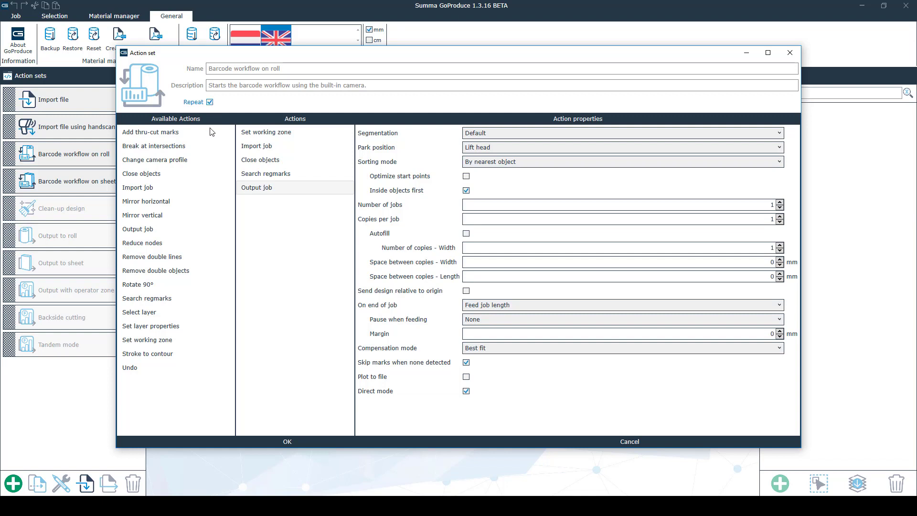
{"action": "left_click", "coordinate": [288, 442]}
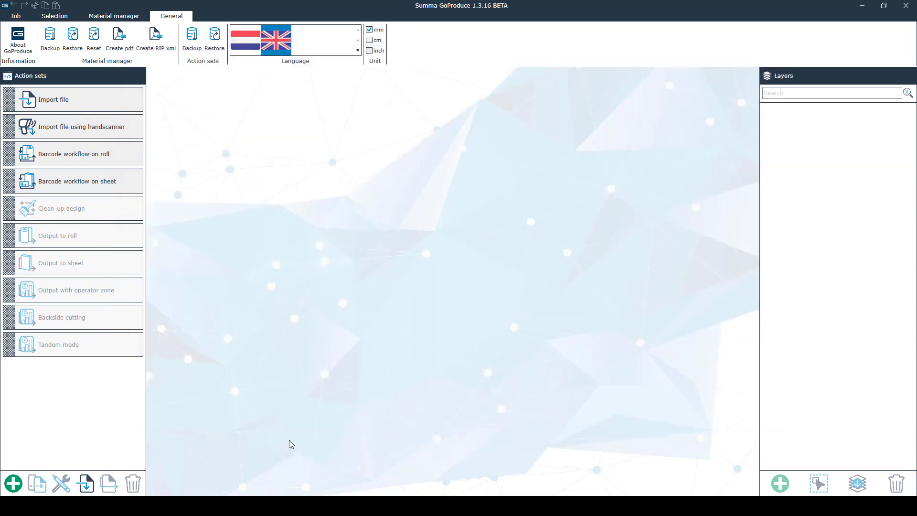